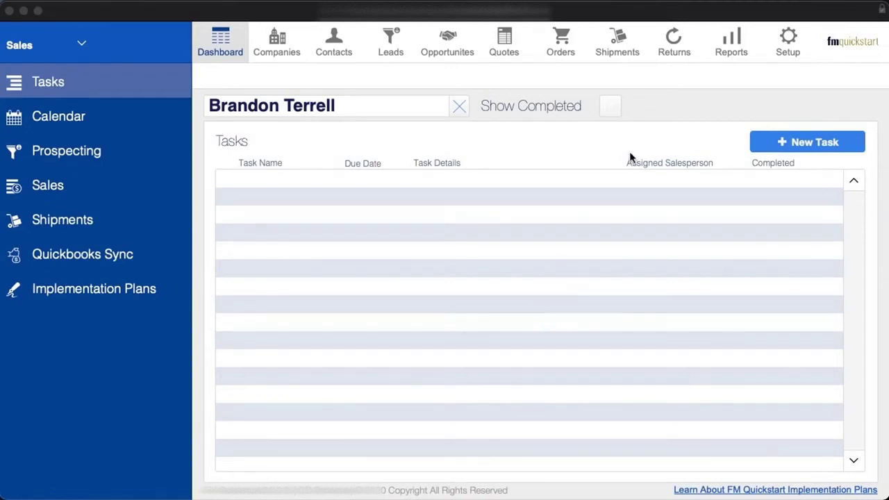
Step: Open the user setup and examine which modules the user account has access to, including Quickbooks Sync
{"action": "left_click", "coordinate": [796, 48]}
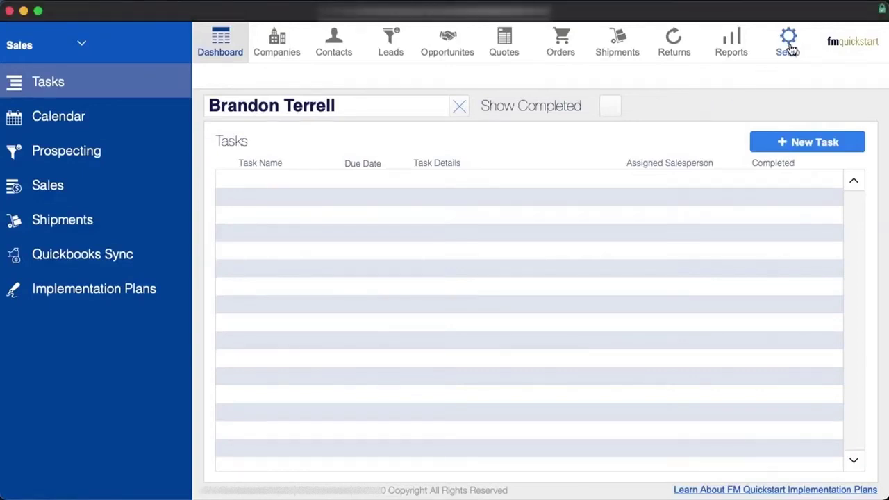
{"action": "left_click", "coordinate": [788, 47]}
{"action": "left_click", "coordinate": [475, 149]}
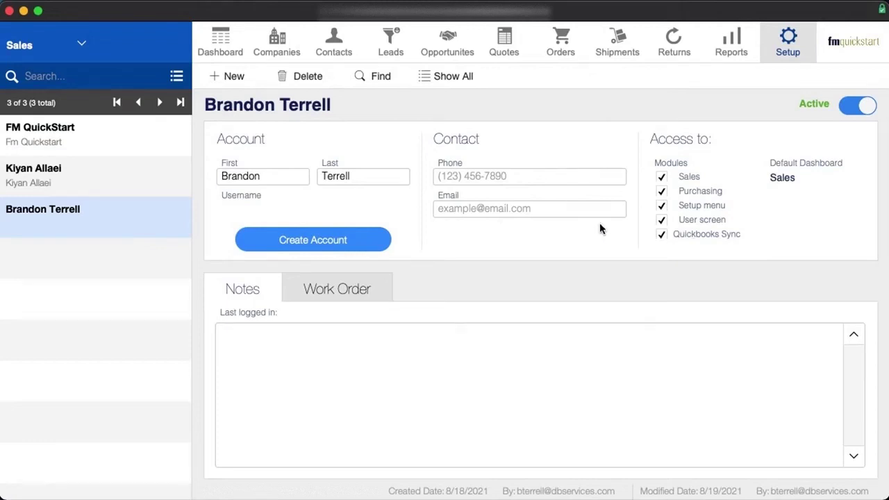
Step: Run the QB Sync Setup Wizard from the Quickbooks Sync dashboard, keeping the existing app, payment account, payment type and item category entries through to Confirm Setup
{"action": "left_click", "coordinate": [216, 38]}
{"action": "left_click", "coordinate": [75, 264]}
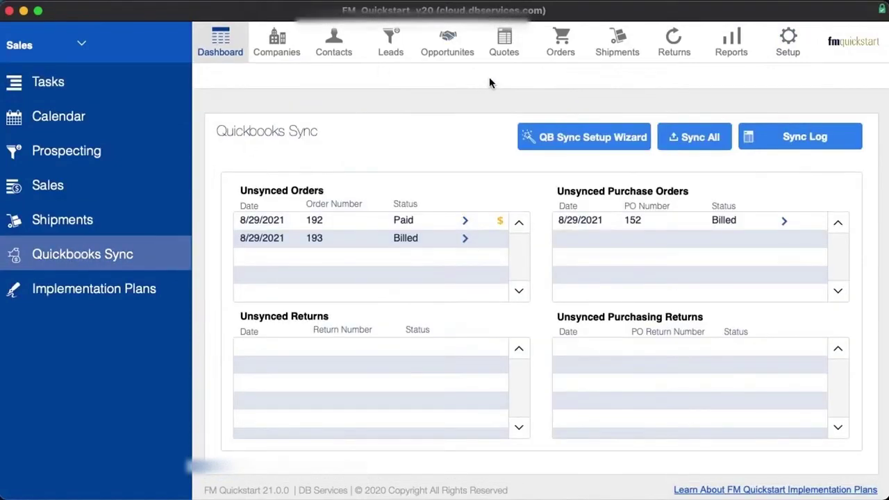
{"action": "left_click", "coordinate": [574, 139]}
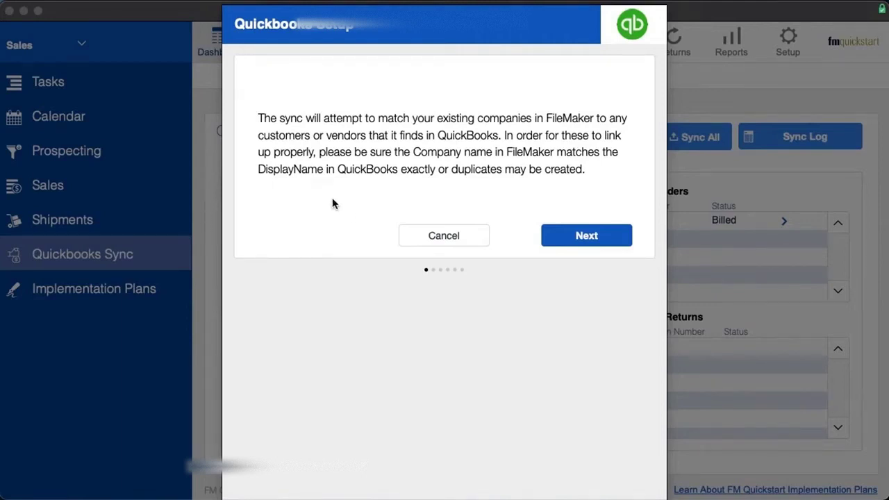
{"action": "left_click", "coordinate": [577, 242]}
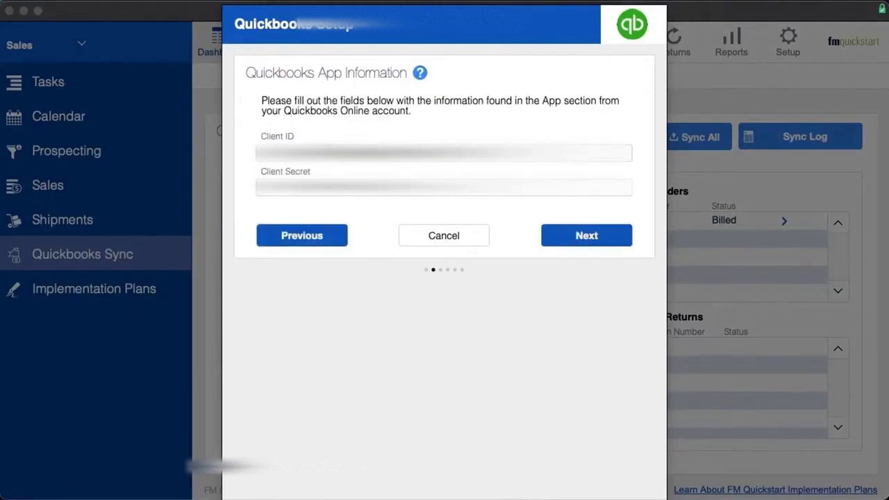
{"action": "left_click", "coordinate": [591, 243]}
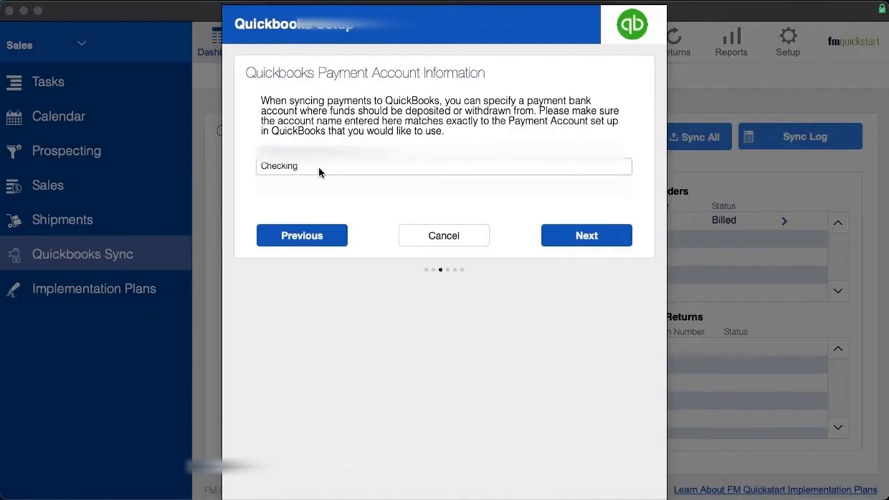
{"action": "left_click", "coordinate": [575, 248]}
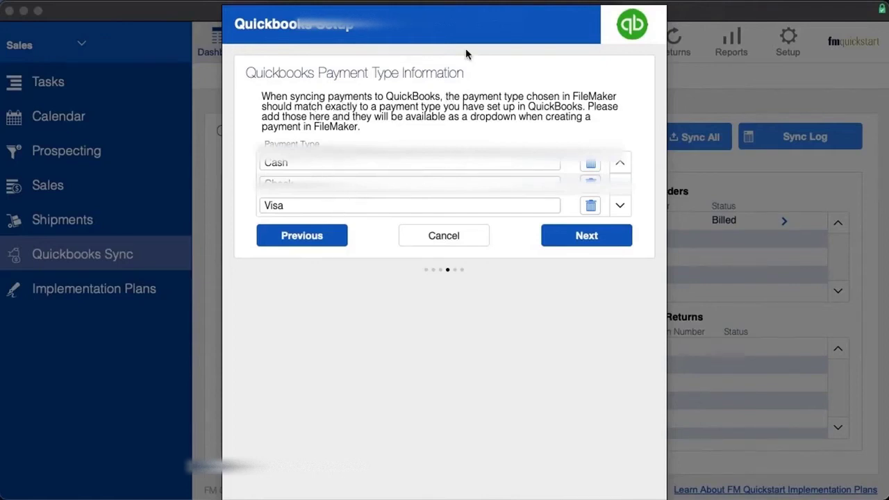
{"action": "left_click", "coordinate": [602, 244]}
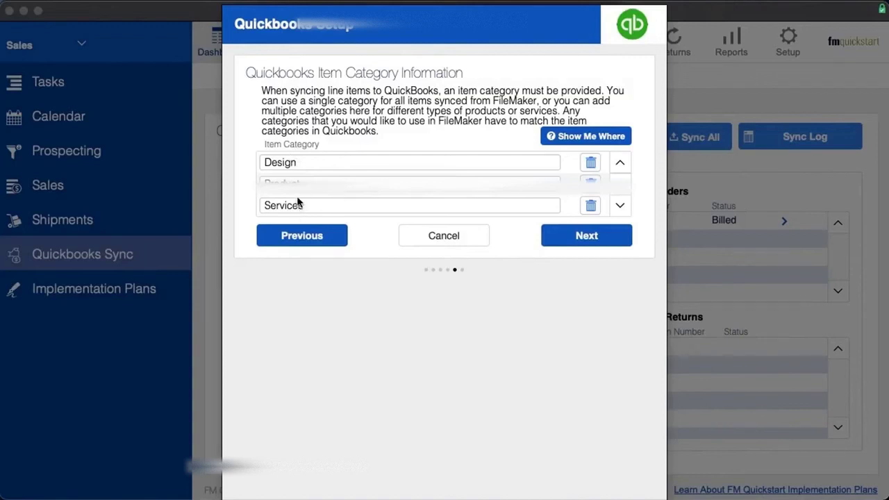
{"action": "left_click", "coordinate": [574, 239]}
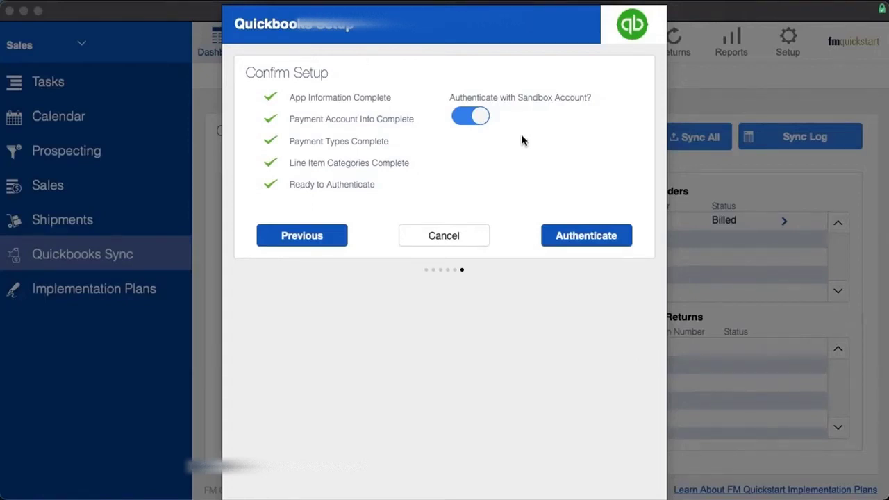
Step: Authenticate the sandbox account by signing in to Intuit with the saved notifications login and password, and return the authorization to FileMaker Pro
{"action": "left_click", "coordinate": [587, 236]}
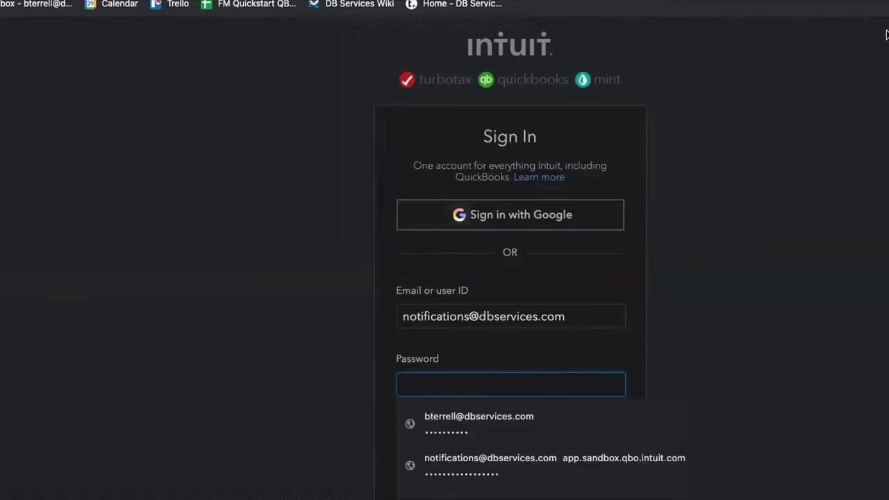
{"action": "left_click", "coordinate": [504, 475]}
{"action": "left_click", "coordinate": [519, 468]}
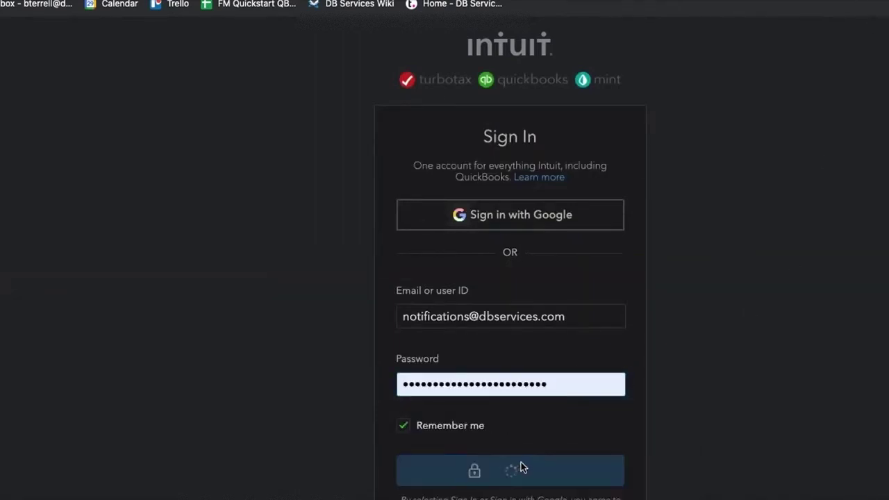
{"action": "left_click", "coordinate": [510, 336]}
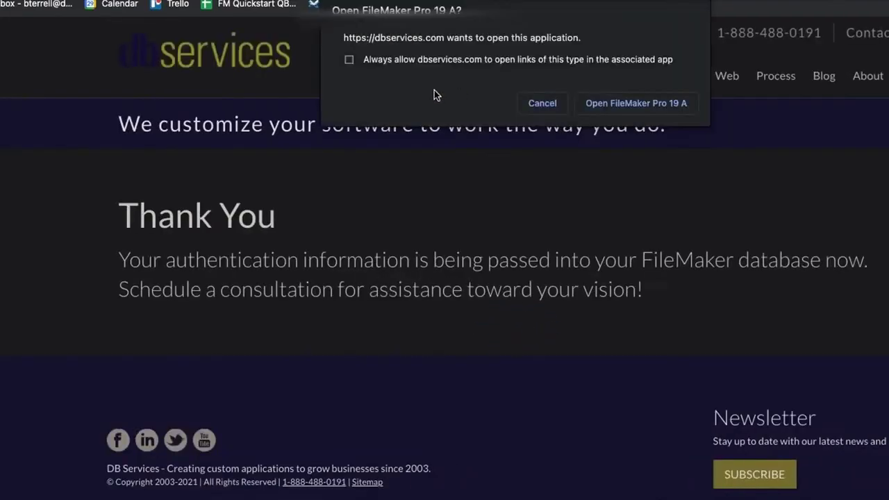
{"action": "left_click", "coordinate": [646, 105]}
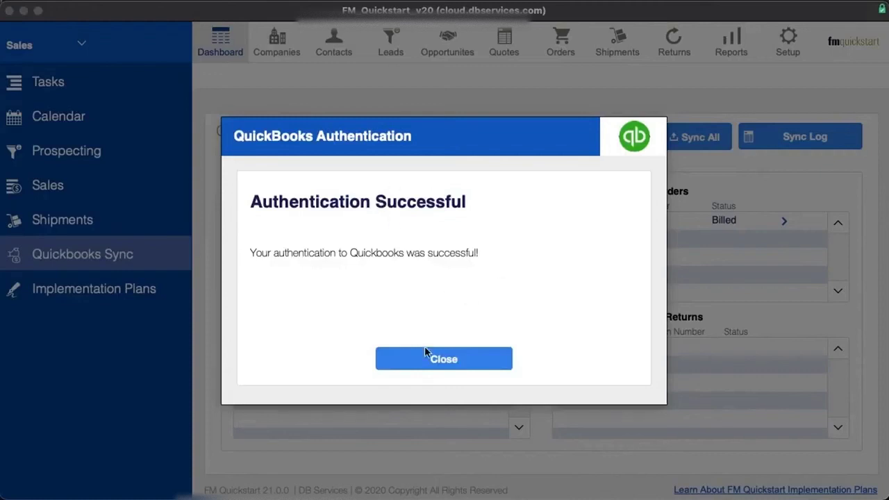
{"action": "left_click", "coordinate": [425, 352]}
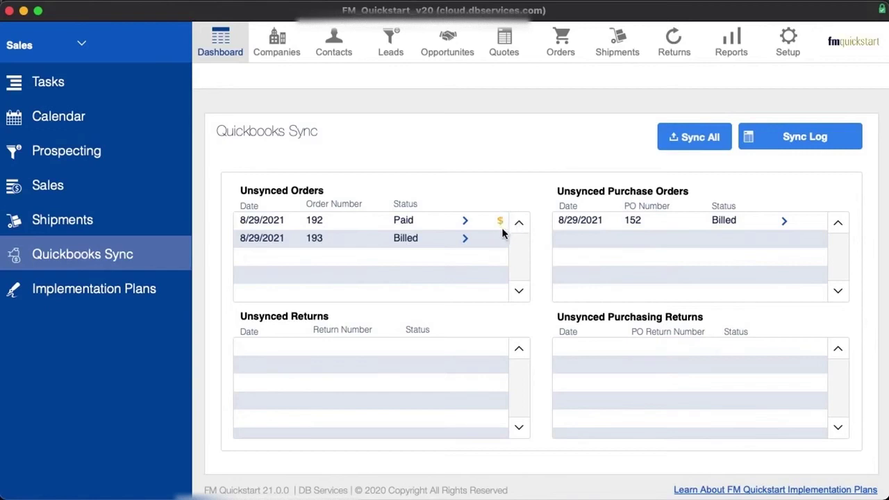
Step: Sync the paid order from the Unsynced Orders list to QuickBooks and review its payments
{"action": "left_click", "coordinate": [370, 225]}
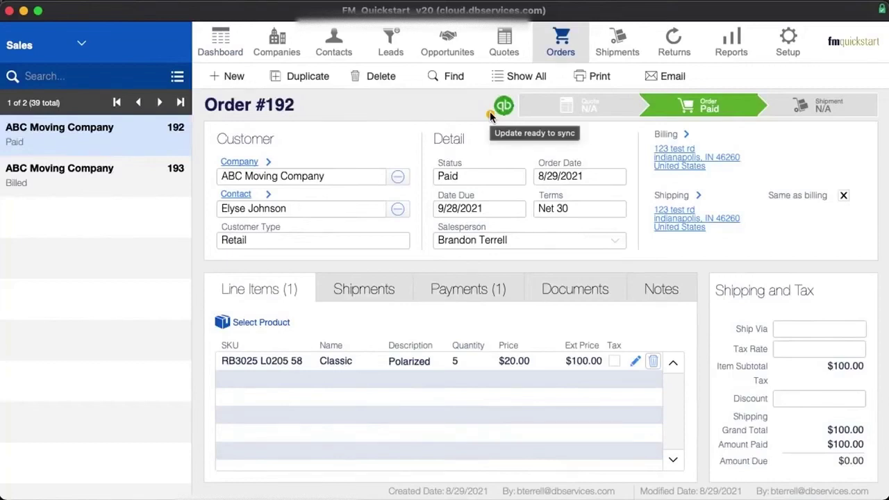
{"action": "left_click", "coordinate": [505, 107]}
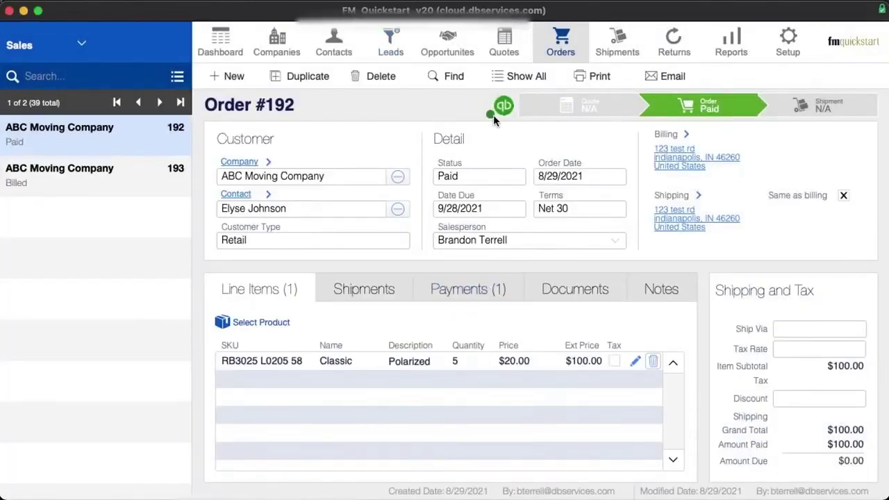
{"action": "mouse_move", "coordinate": [491, 119]}
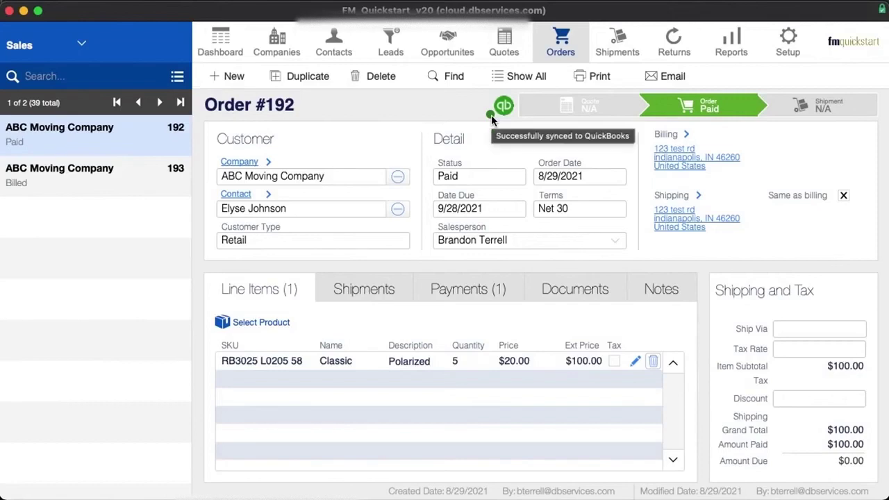
{"action": "left_click", "coordinate": [475, 290]}
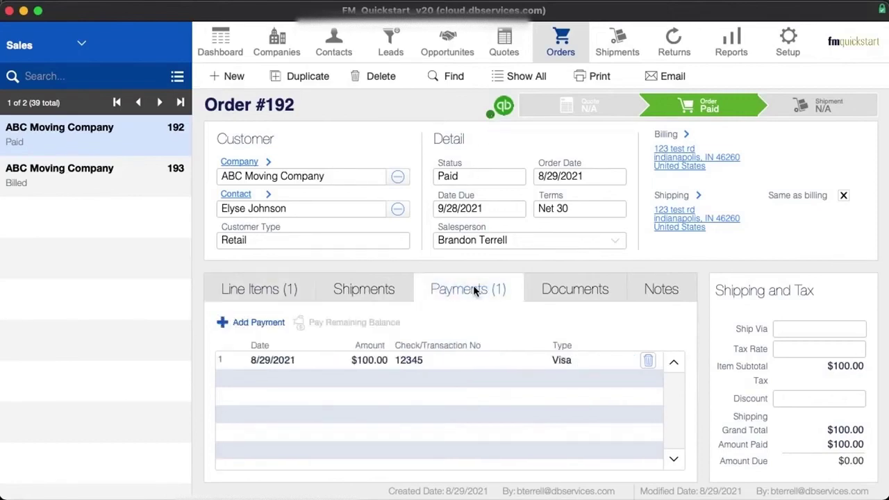
Step: Return to the Quickbooks Sync dashboard and sync all remaining unsynced records at once
{"action": "left_click", "coordinate": [221, 48]}
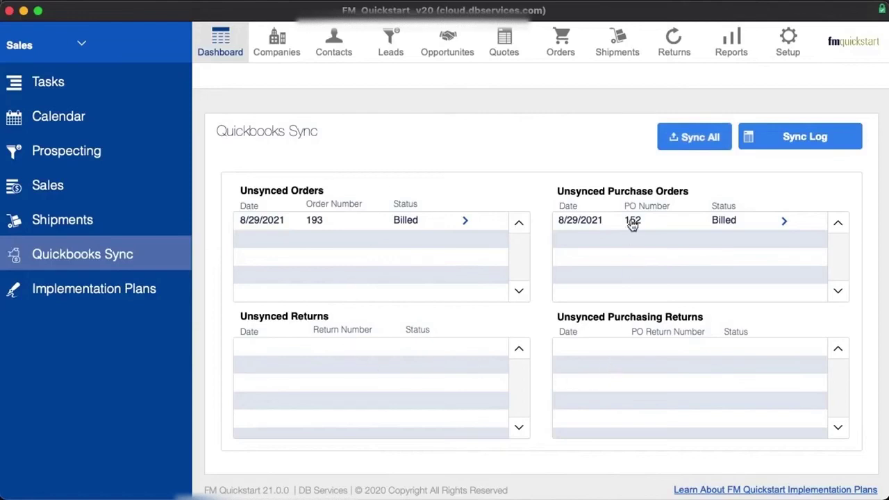
{"action": "left_click", "coordinate": [698, 139]}
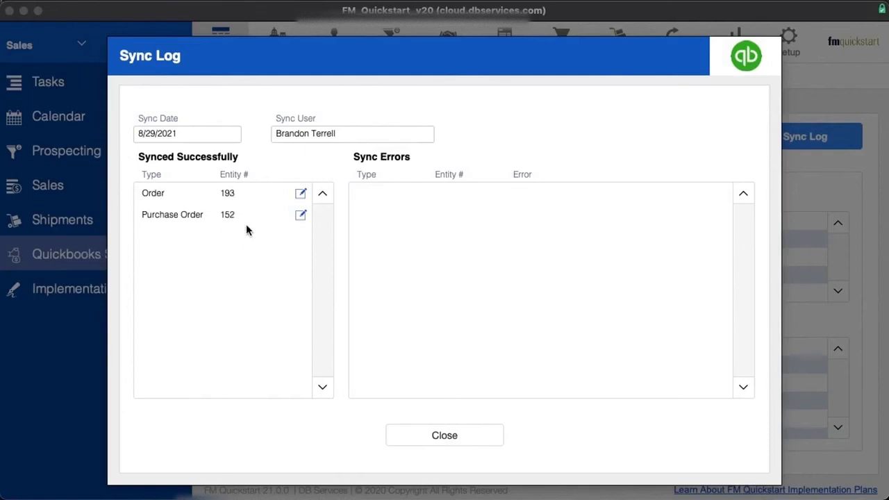
Step: Examine the web request details of the synced order, and view the history of past syncs in the Sync Log
{"action": "left_click", "coordinate": [301, 194]}
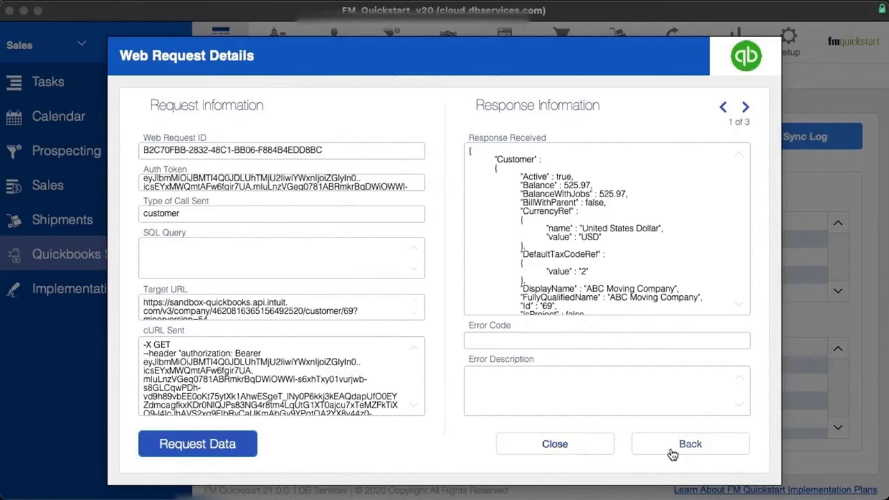
{"action": "left_click", "coordinate": [594, 452]}
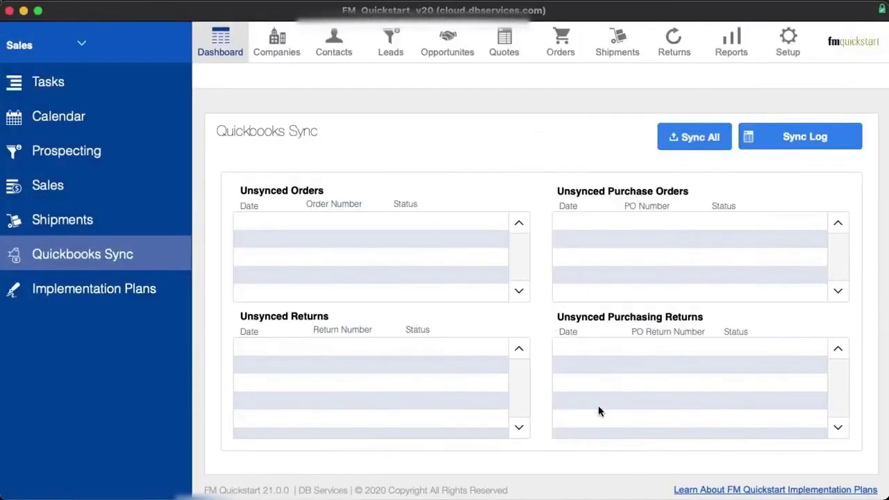
{"action": "left_click", "coordinate": [795, 139]}
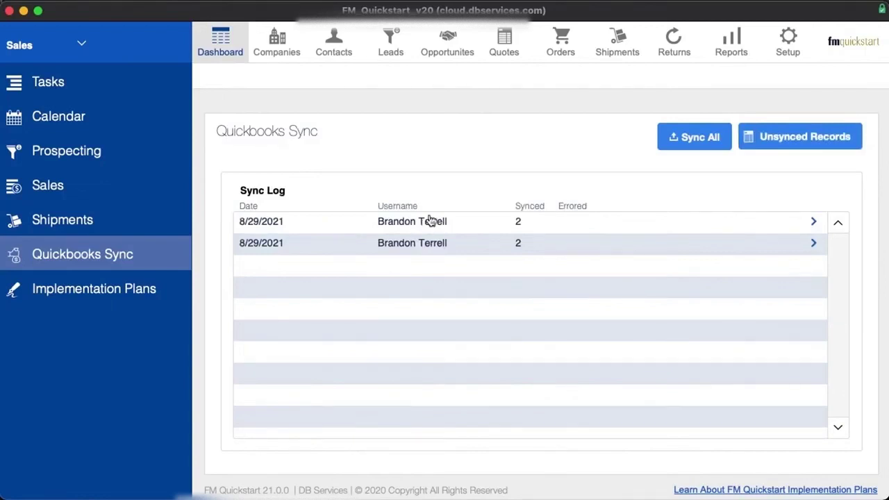
Step: Review the payment types and item categories in the setup preferences, and the authentication and client information in the Quickbooks Preferences
{"action": "left_click", "coordinate": [787, 48]}
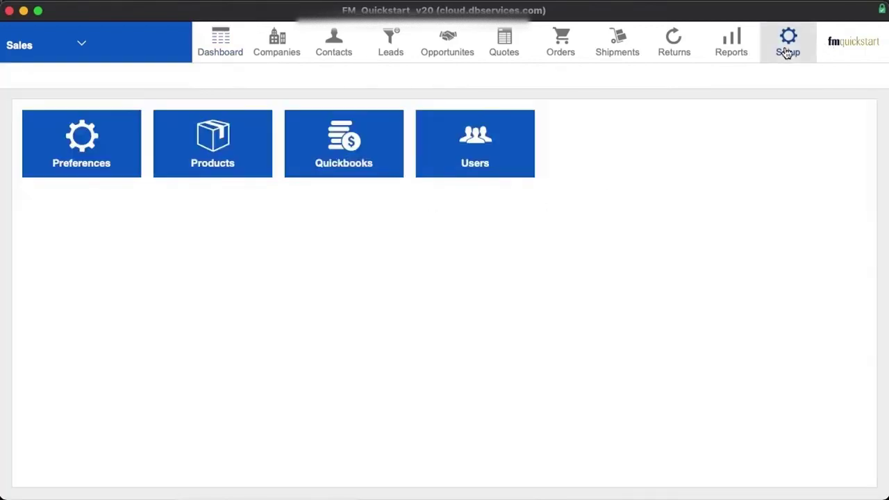
{"action": "left_click", "coordinate": [59, 163]}
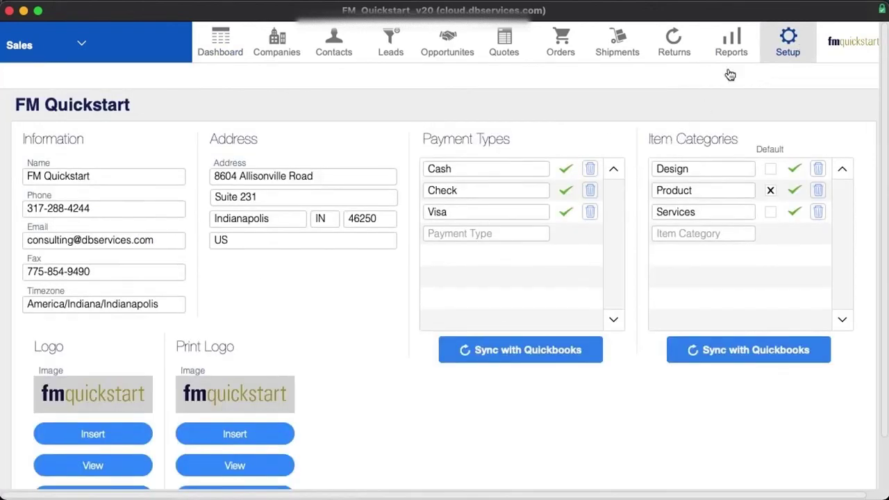
{"action": "left_click", "coordinate": [788, 49]}
{"action": "left_click", "coordinate": [361, 153]}
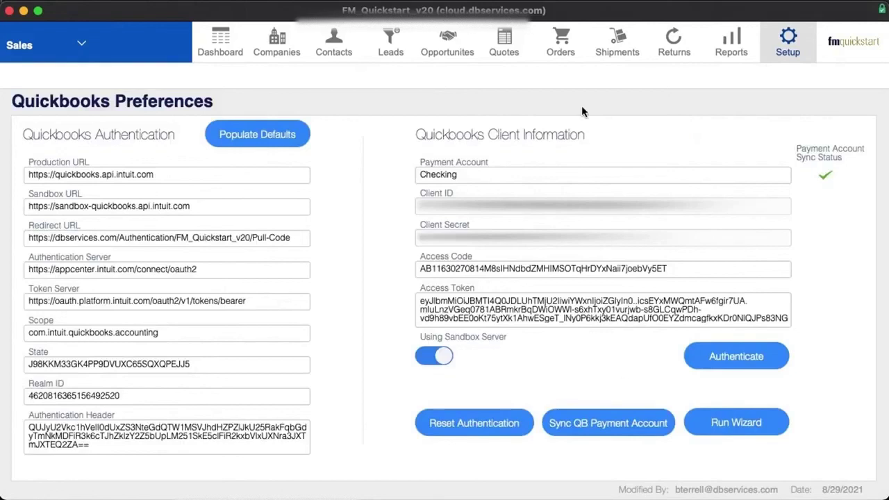
{"action": "left_click", "coordinate": [788, 44]}
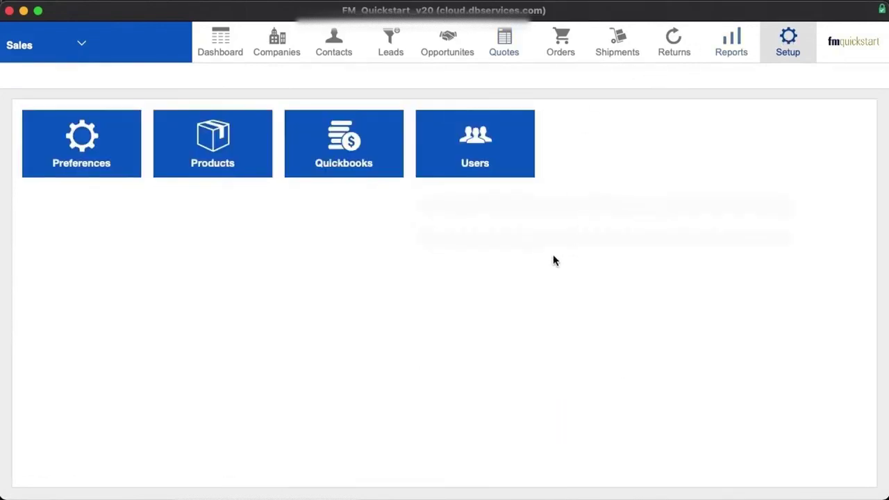